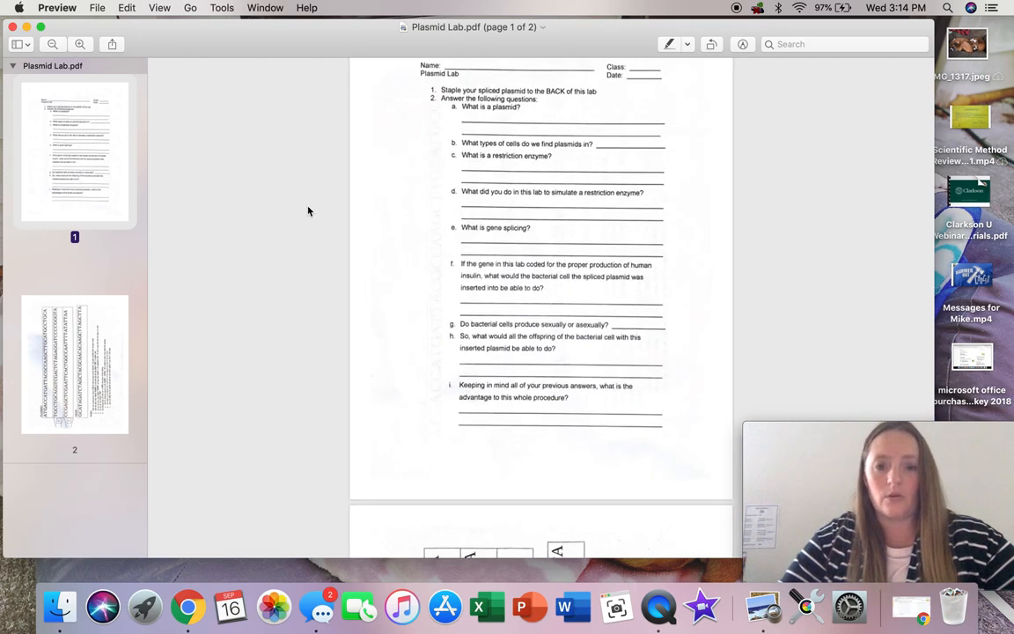
scroll(405, 281, "up", 1)
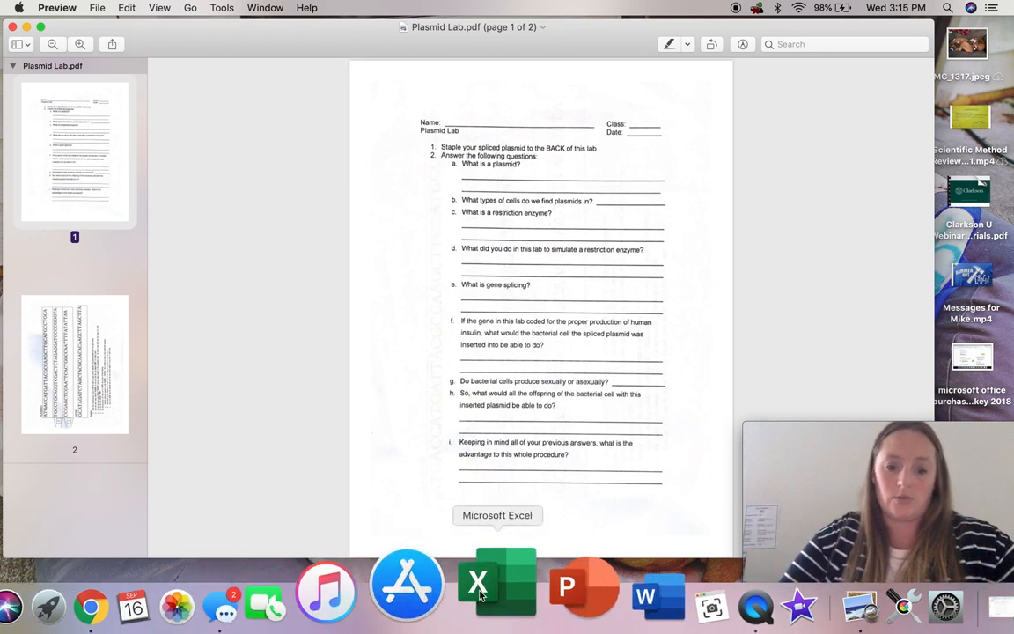
Step: Capture a screenshot of the entire first page of Plasmid Lab.pdf by fitting the capture area to the page edges
left_click(617, 590)
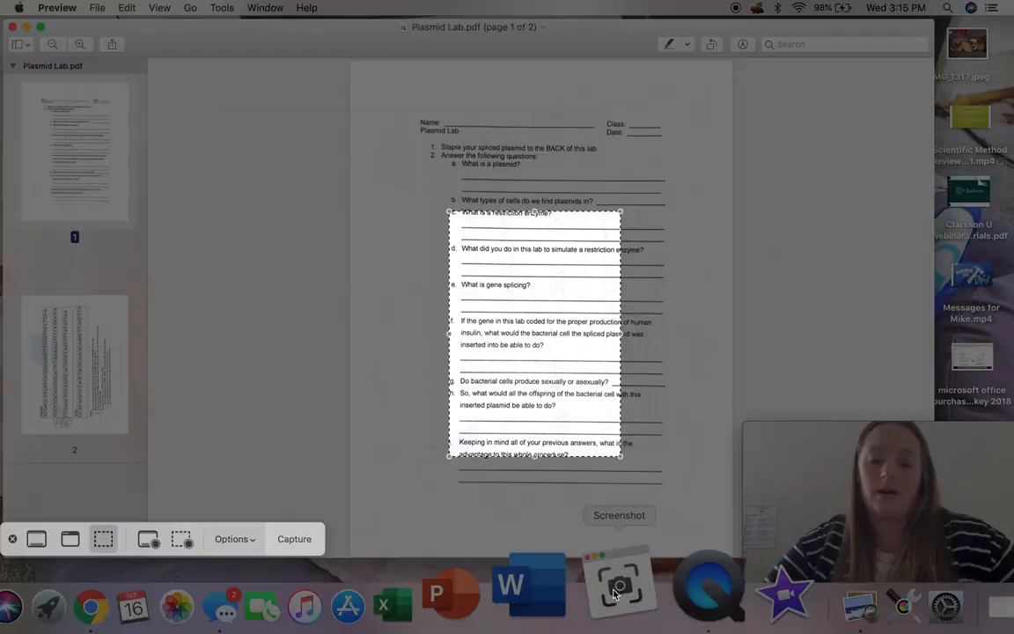
left_click_drag(450, 211, 350, 61)
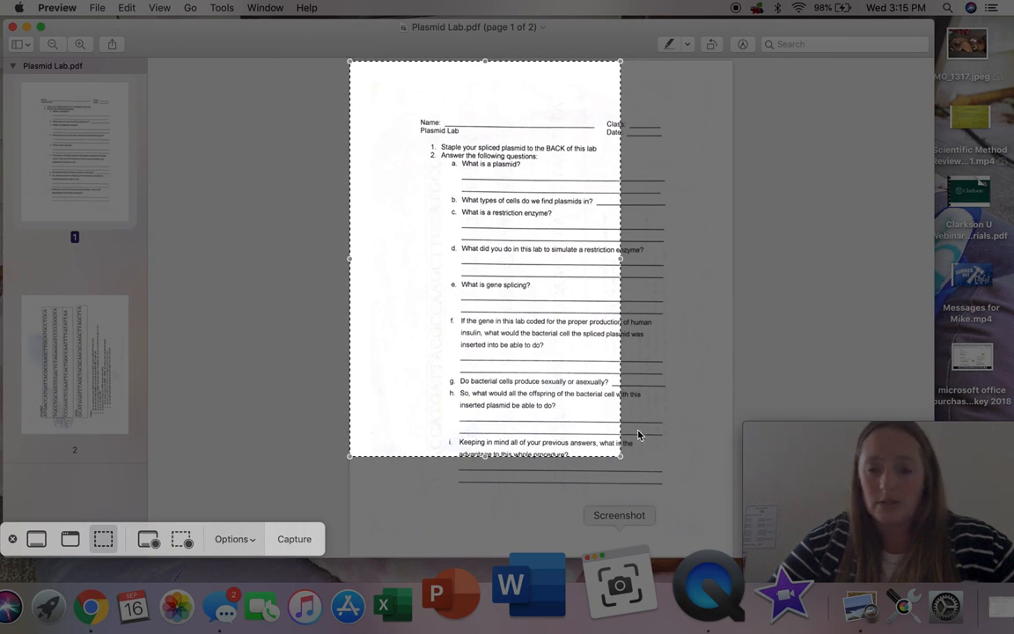
left_click_drag(622, 456, 730, 552)
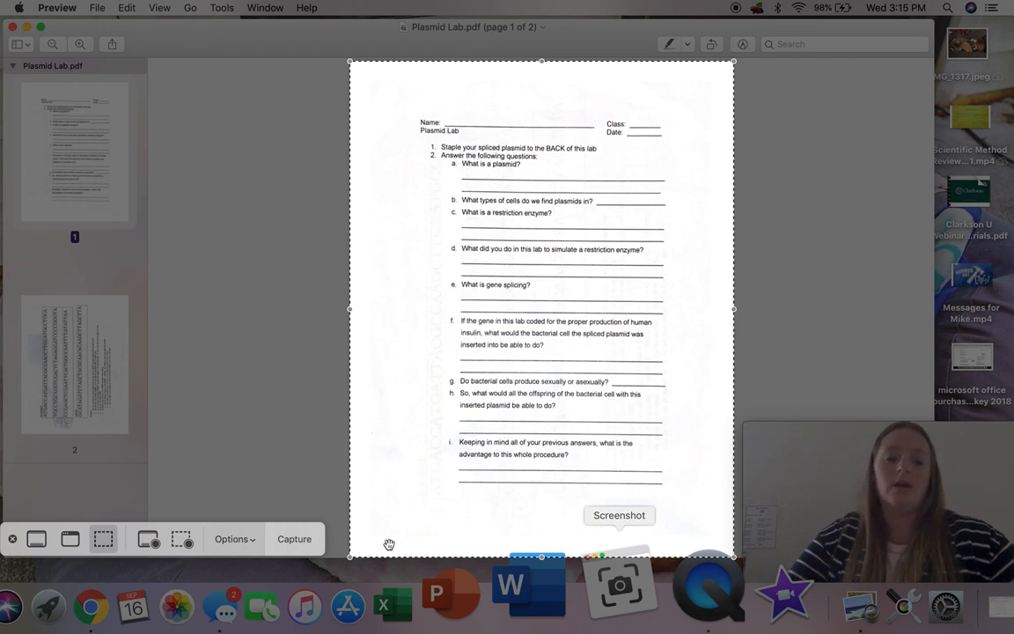
left_click(294, 539)
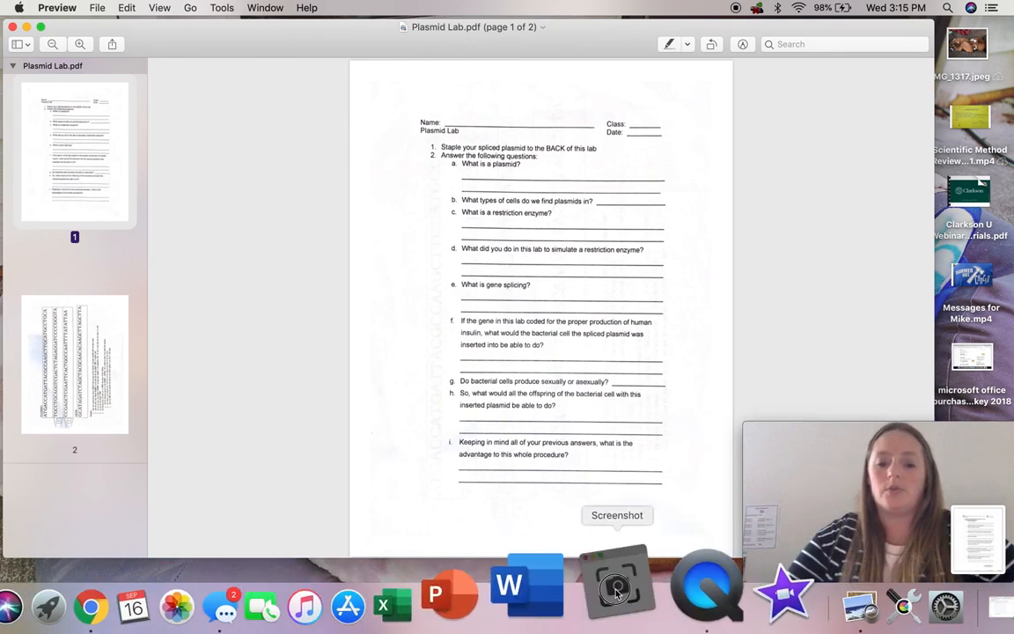
Step: Recapture the same page area with a 5-second timer, saving to the Desktop, and check the resulting image
left_click(616, 588)
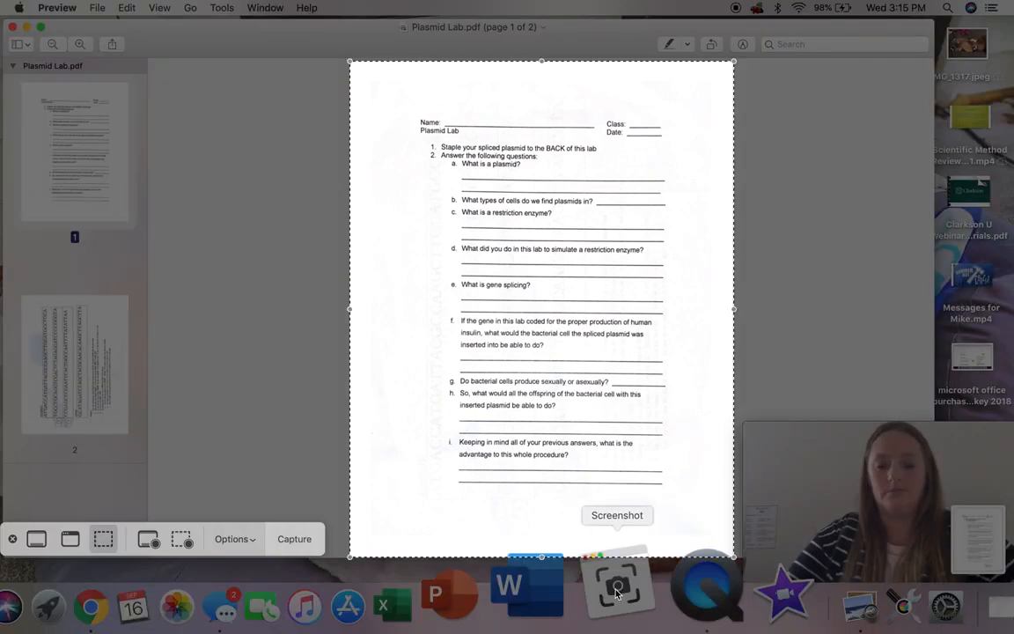
left_click(234, 539)
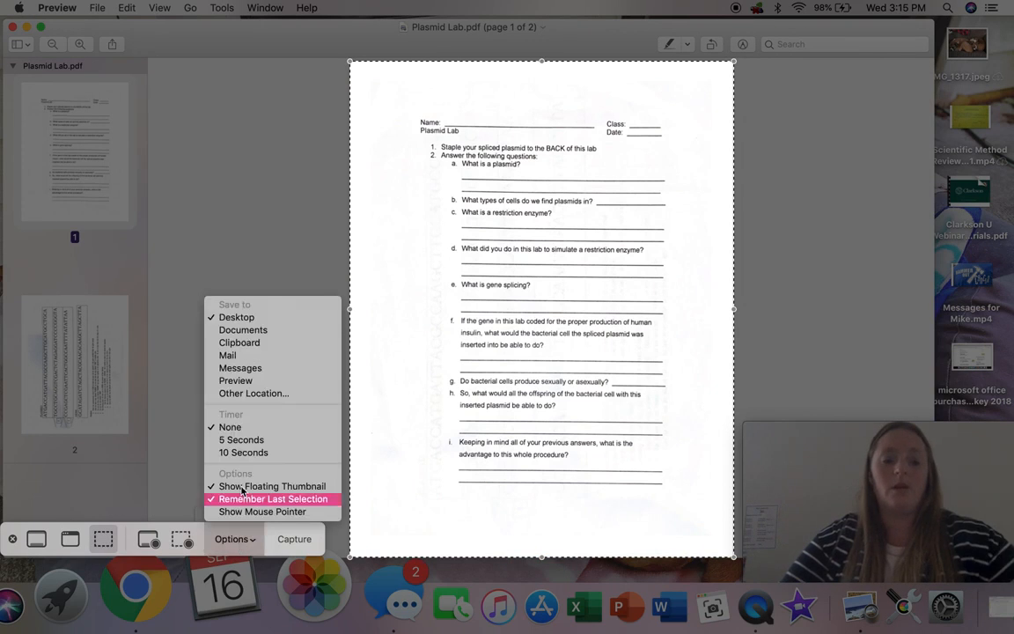
left_click(231, 440)
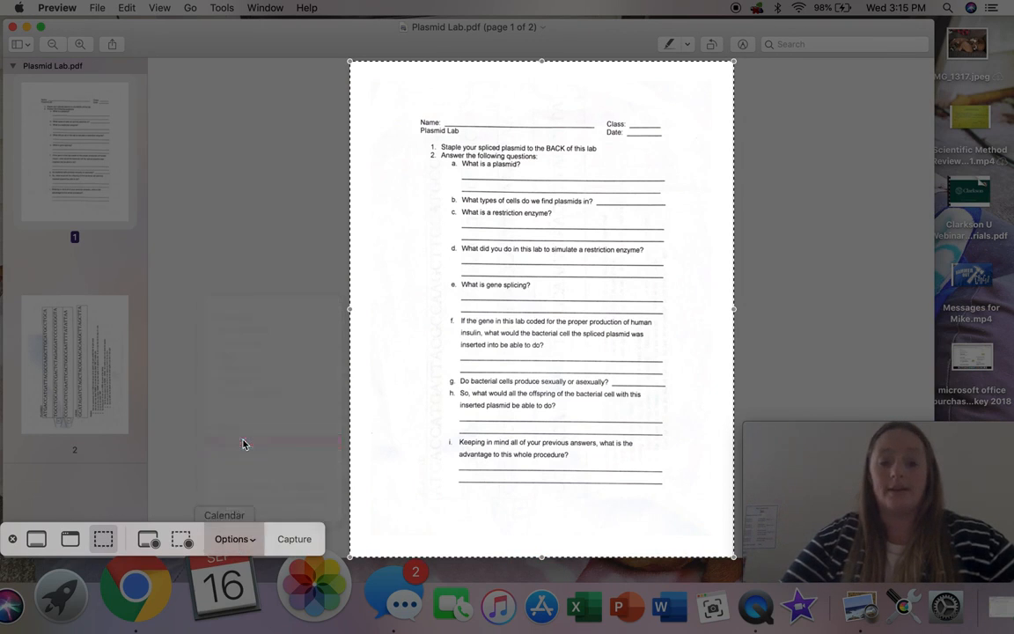
left_click(294, 540)
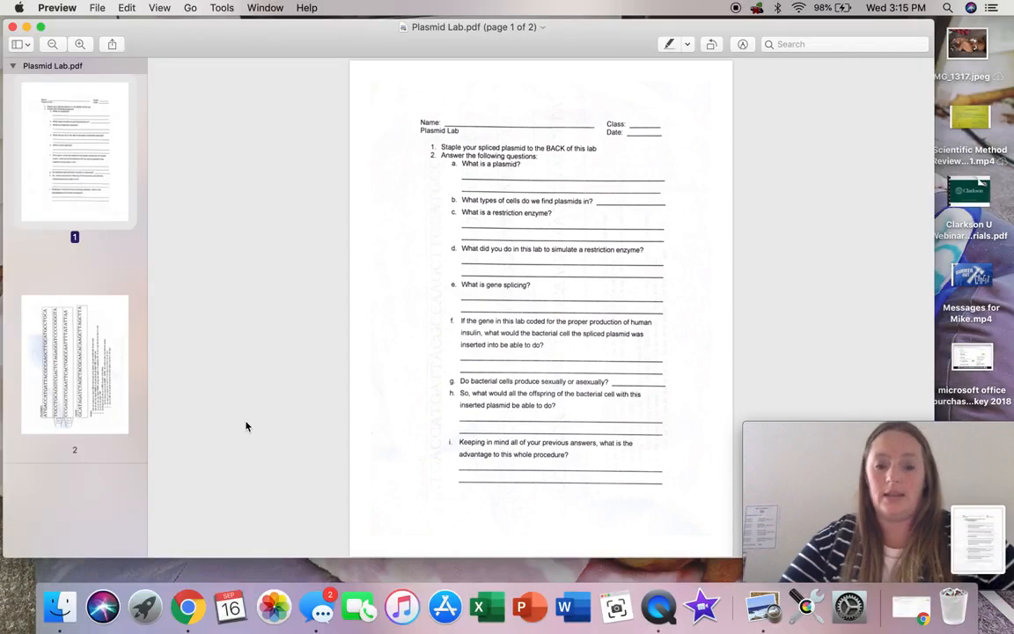
left_click(972, 542)
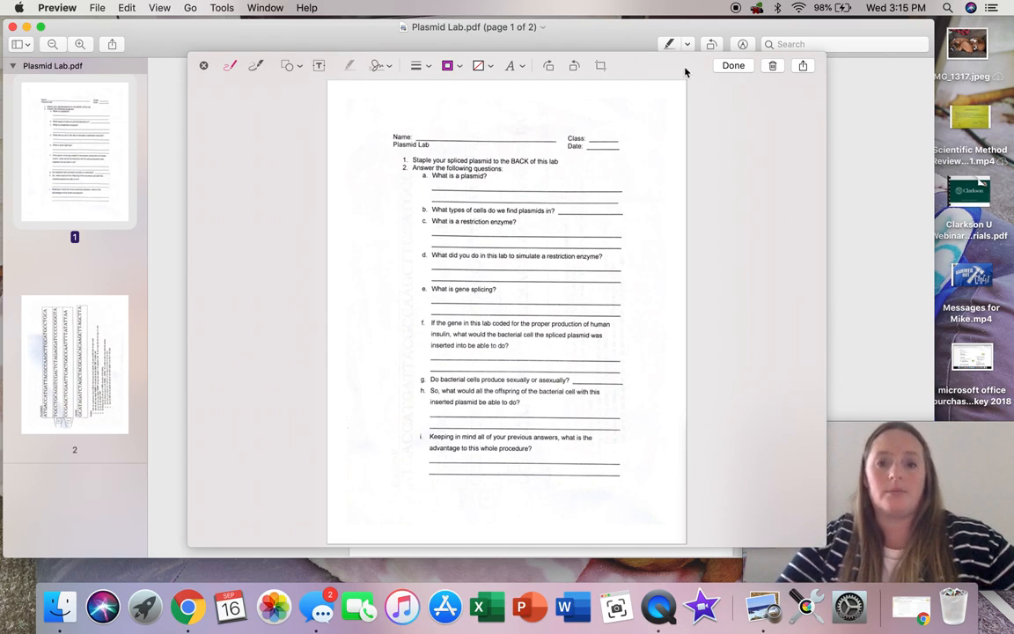
left_click(722, 78)
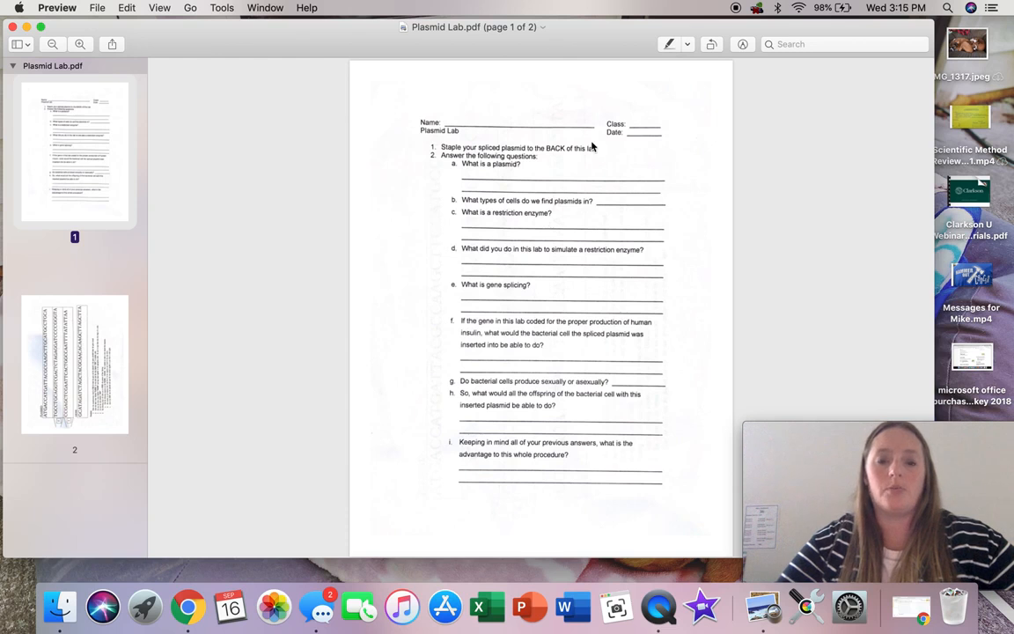
Step: Clear the Plasmid Lab.pdf, Downloads and Messages windows off the desktop
left_click(14, 28)
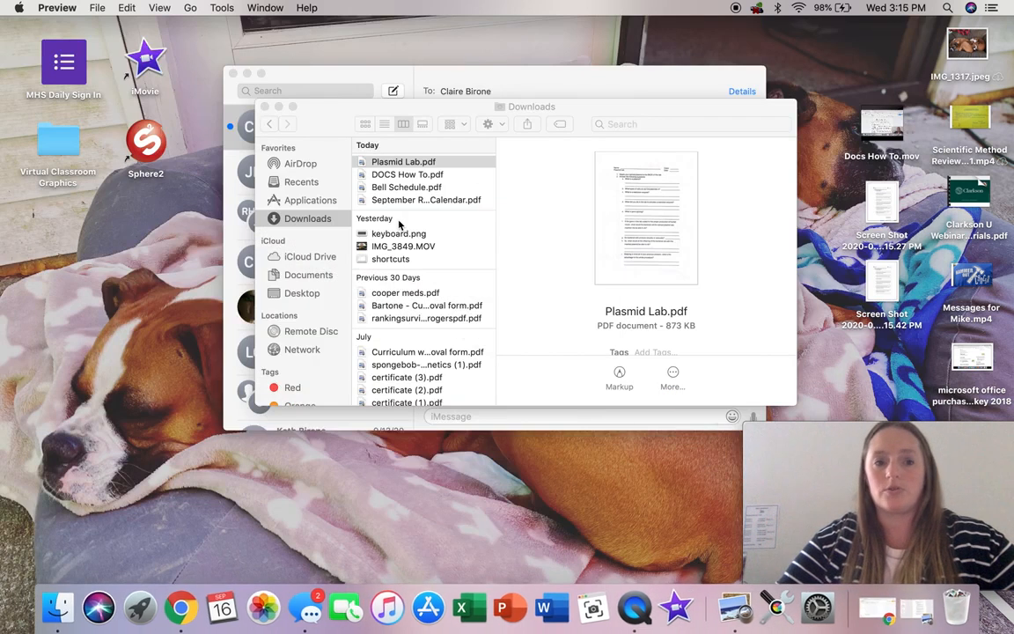
left_click(265, 105)
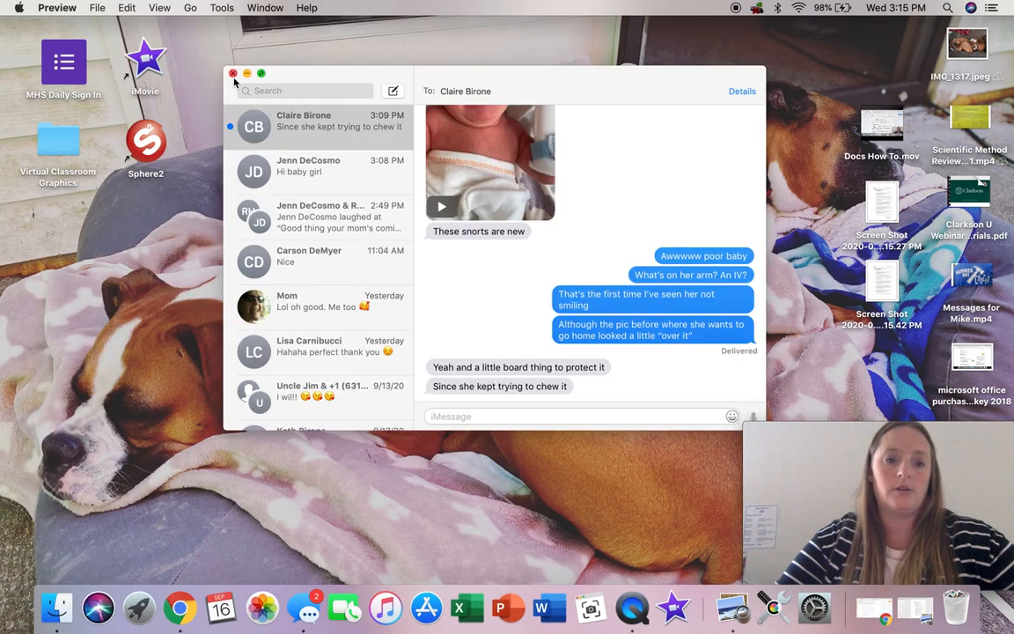
left_click(230, 73)
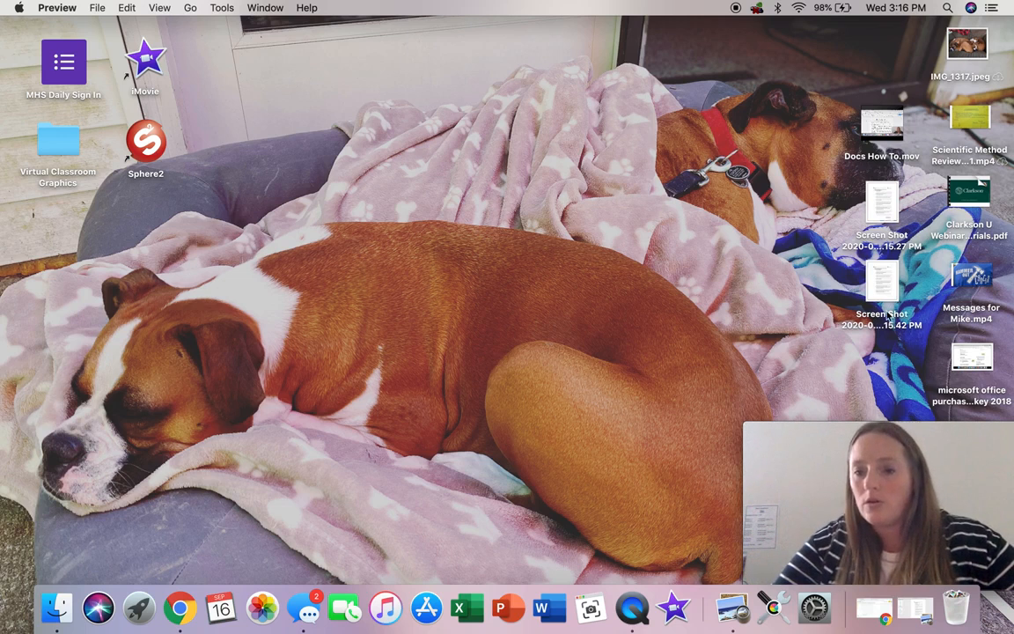
Step: Move the earlier screenshot, from 3.15.27 PM, to the Trash and switch to the "pdf writable" presentation in Google Slides
left_click(881, 204)
right_click(883, 230)
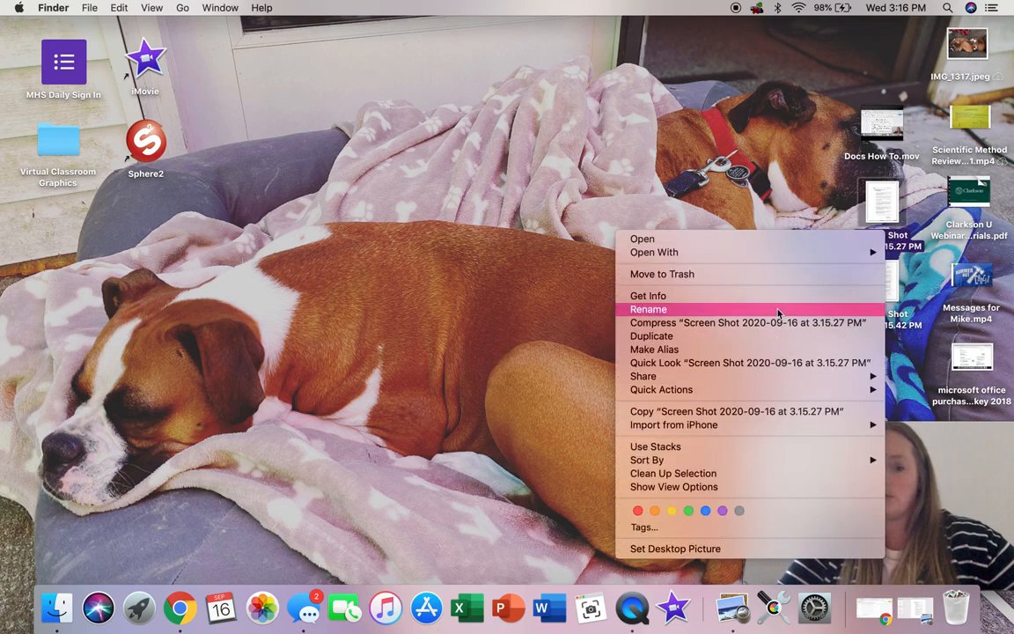
left_click(700, 274)
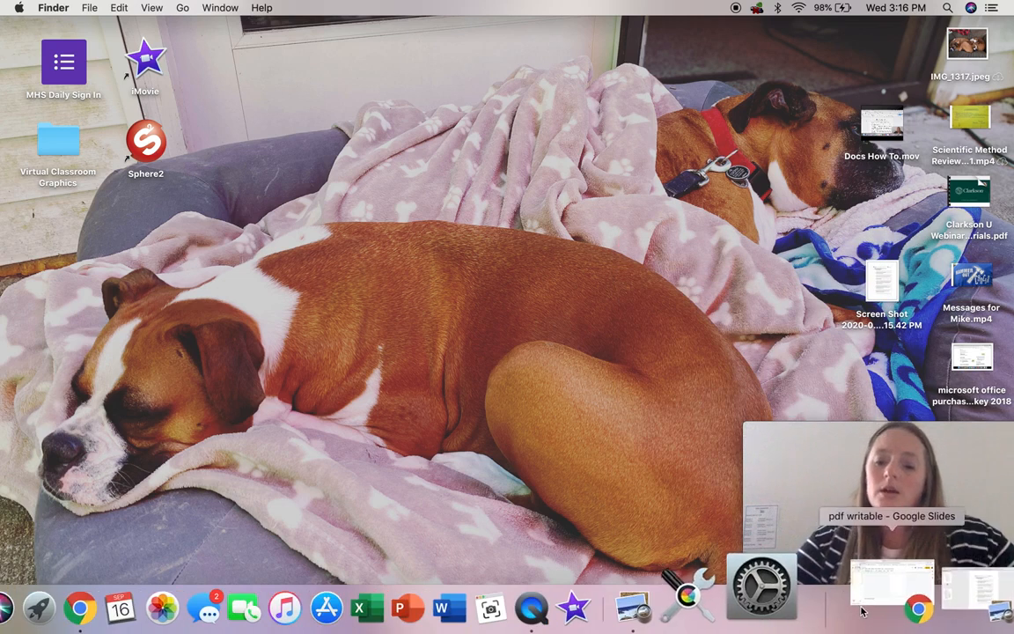
left_click(876, 605)
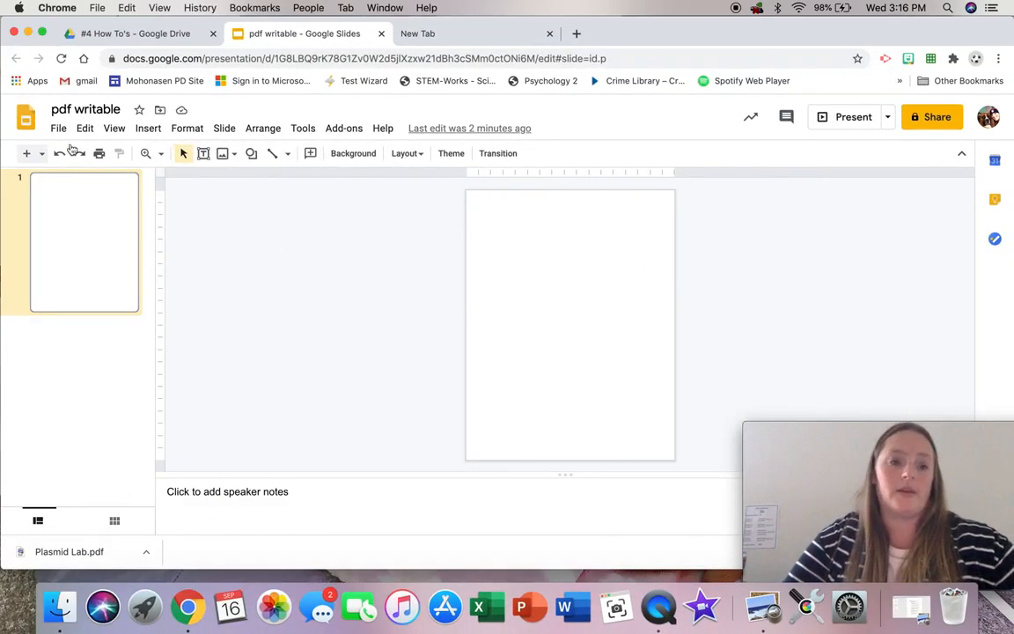
Step: Insert Screen Shot 2020-09-16 at 3.15.42 PM from the Desktop as an image on the blank slide
left_click(148, 129)
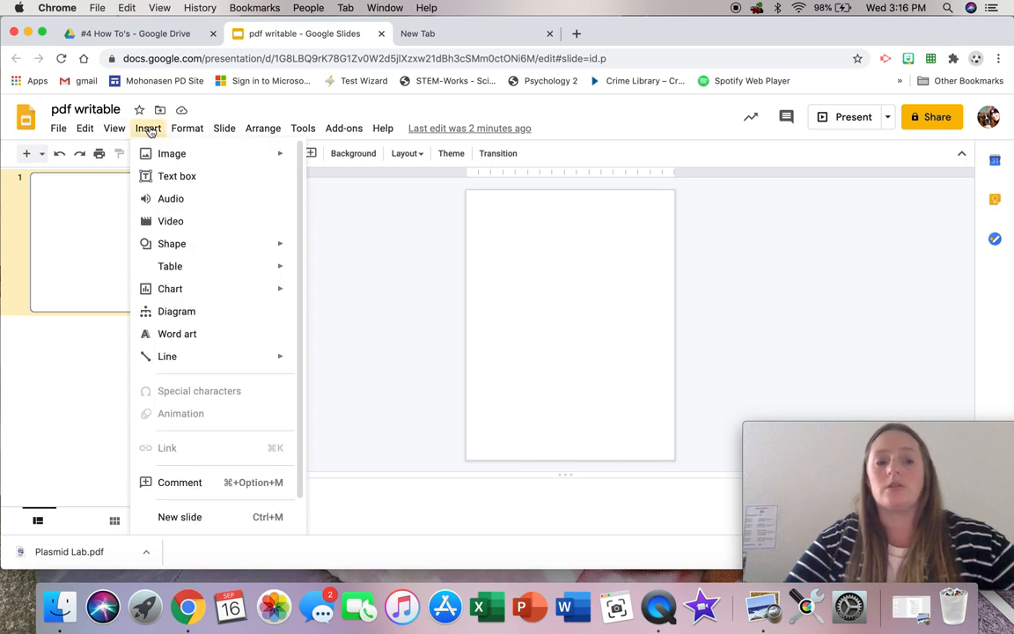
mouse_move(162, 156)
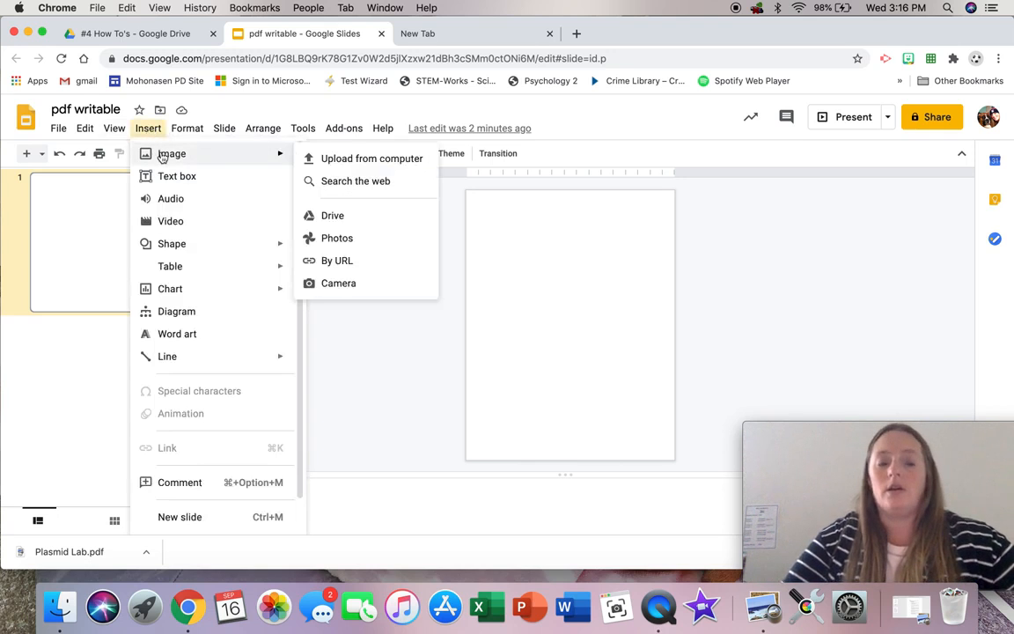
left_click(340, 159)
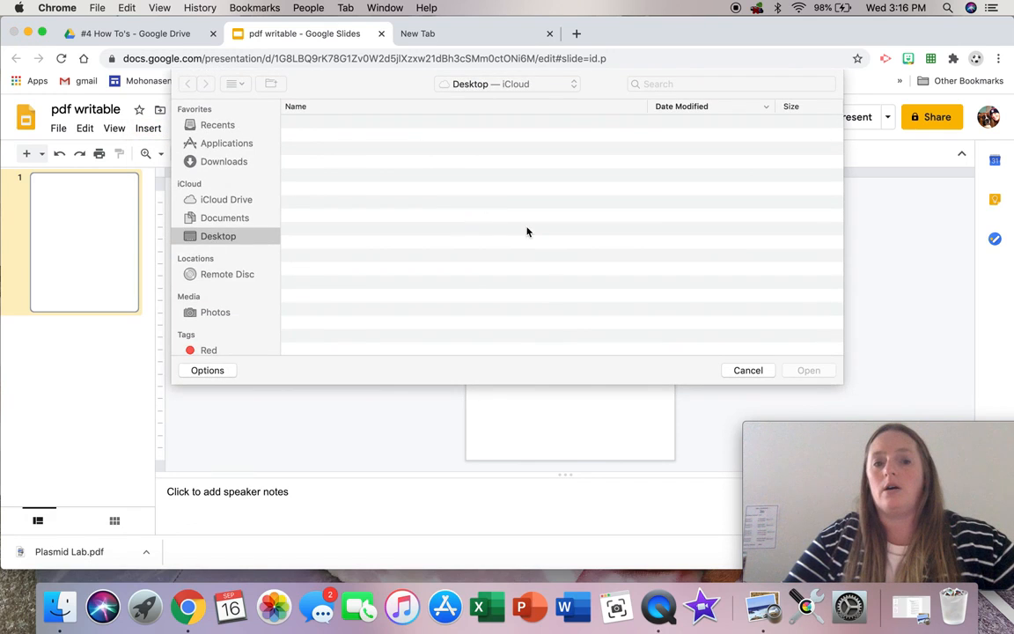
left_click(338, 124)
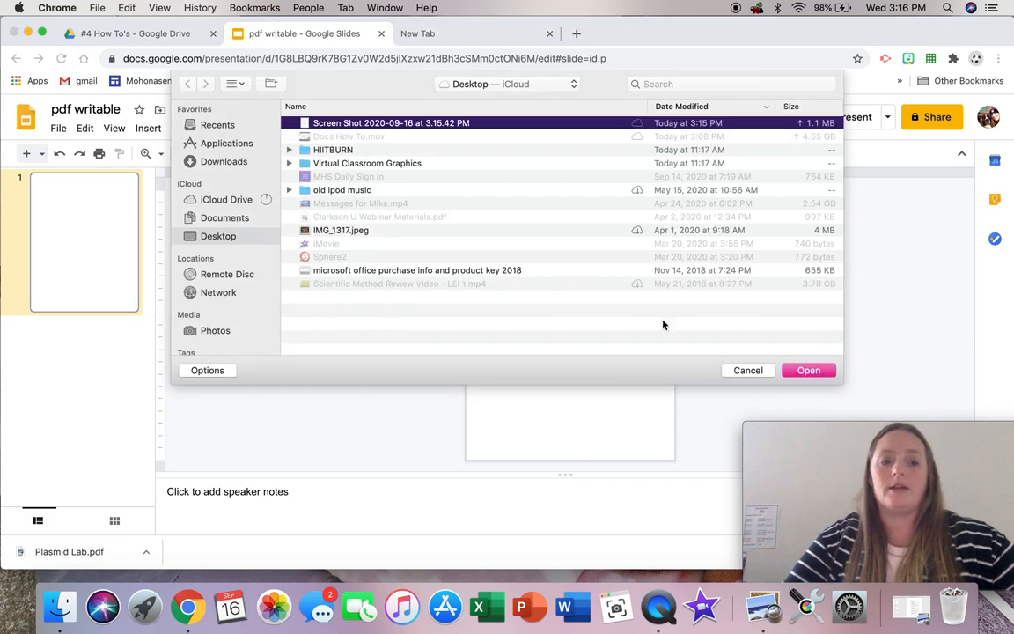
left_click(807, 370)
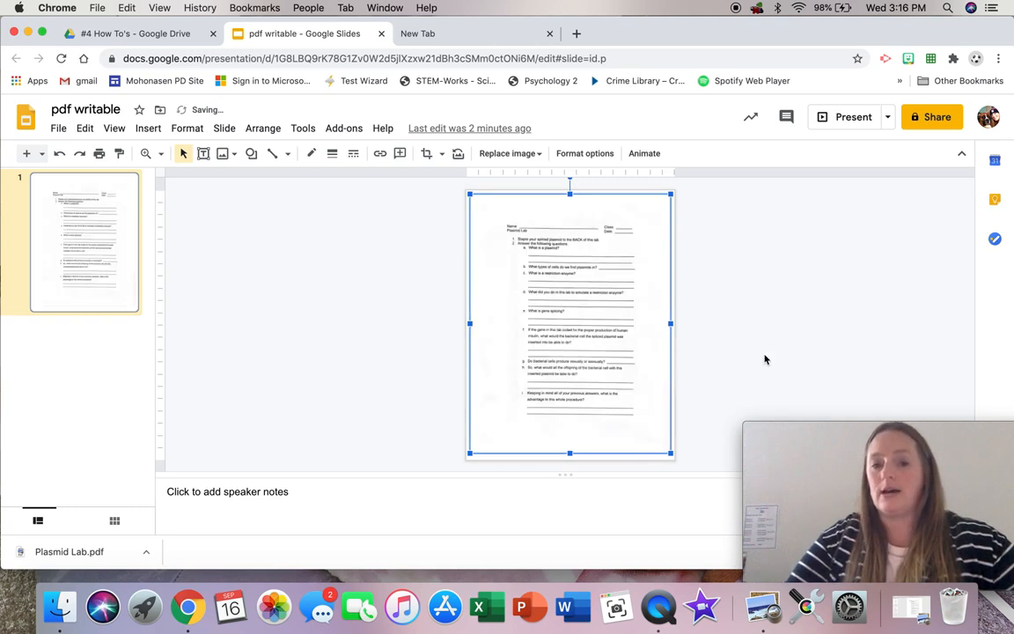
Step: Delete the inserted worksheet image from the slide
left_click(145, 153)
left_click(159, 154)
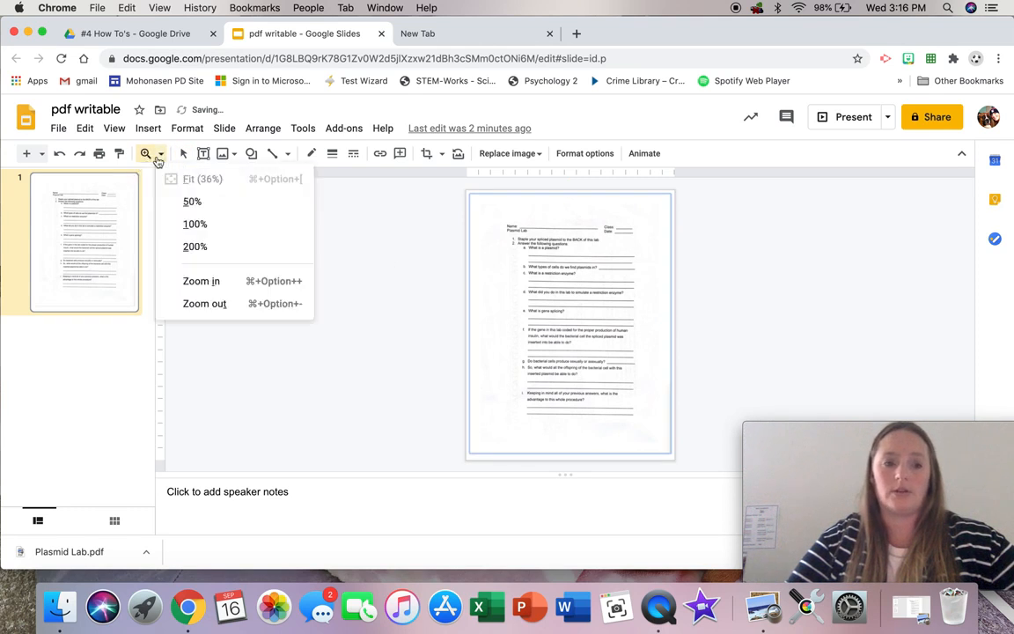
left_click(182, 221)
scroll(384, 356, "up", 3)
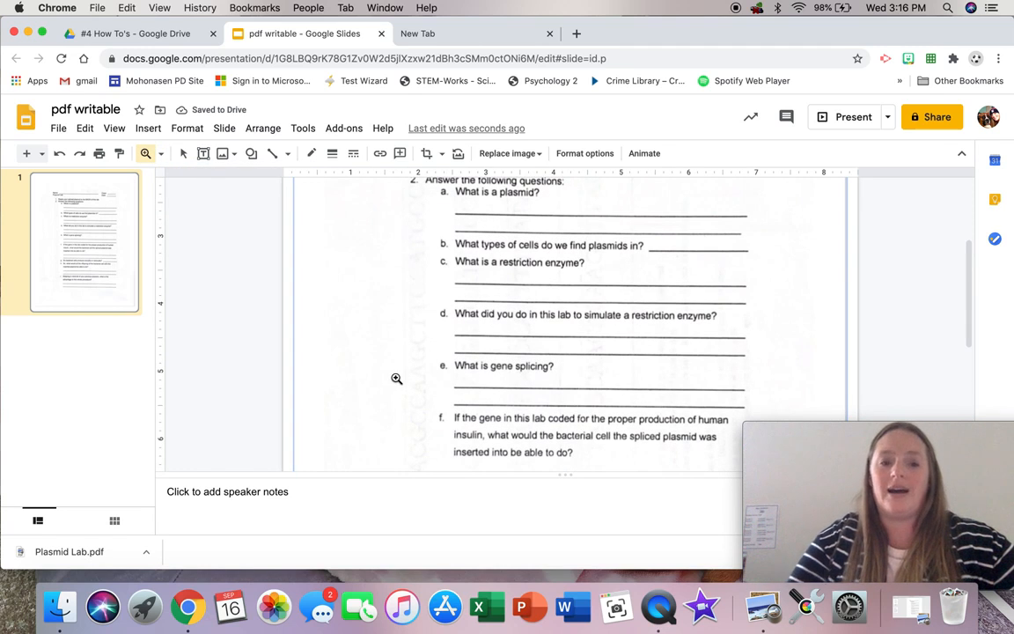
left_click(160, 155)
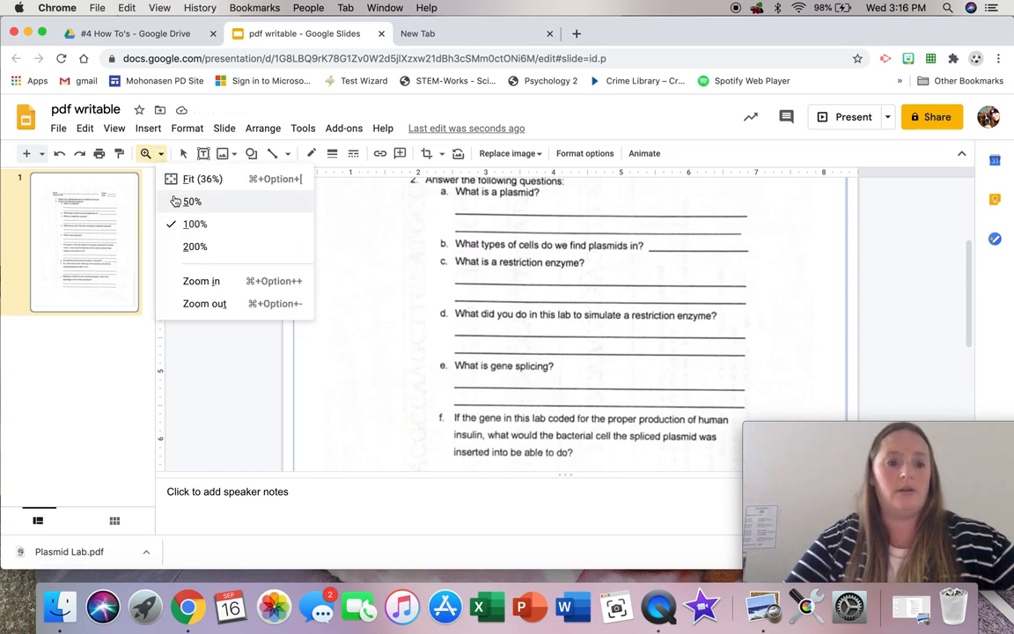
left_click(175, 202)
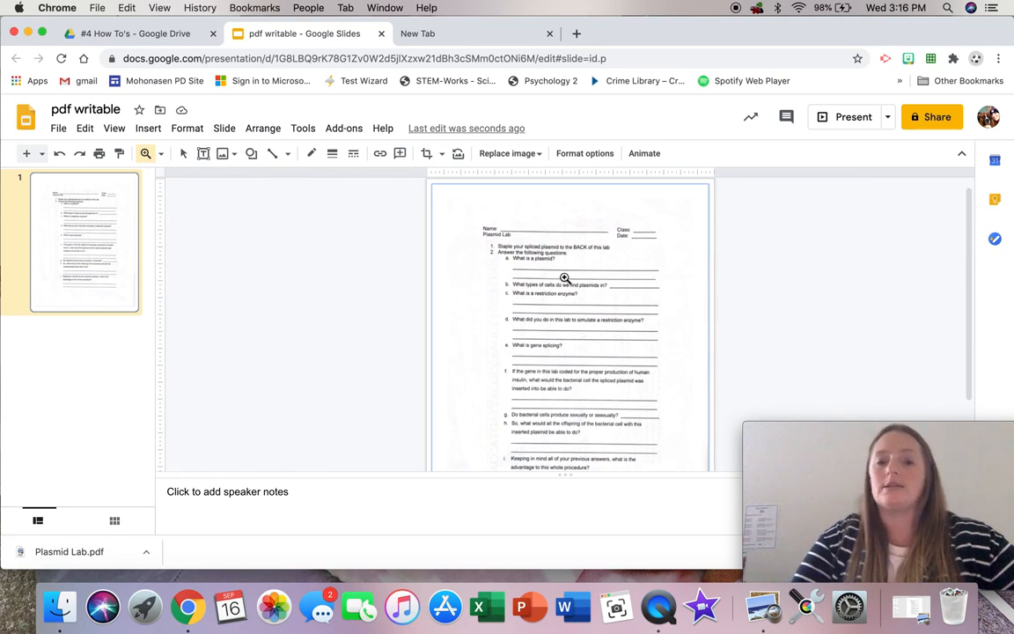
key("BackSpace")
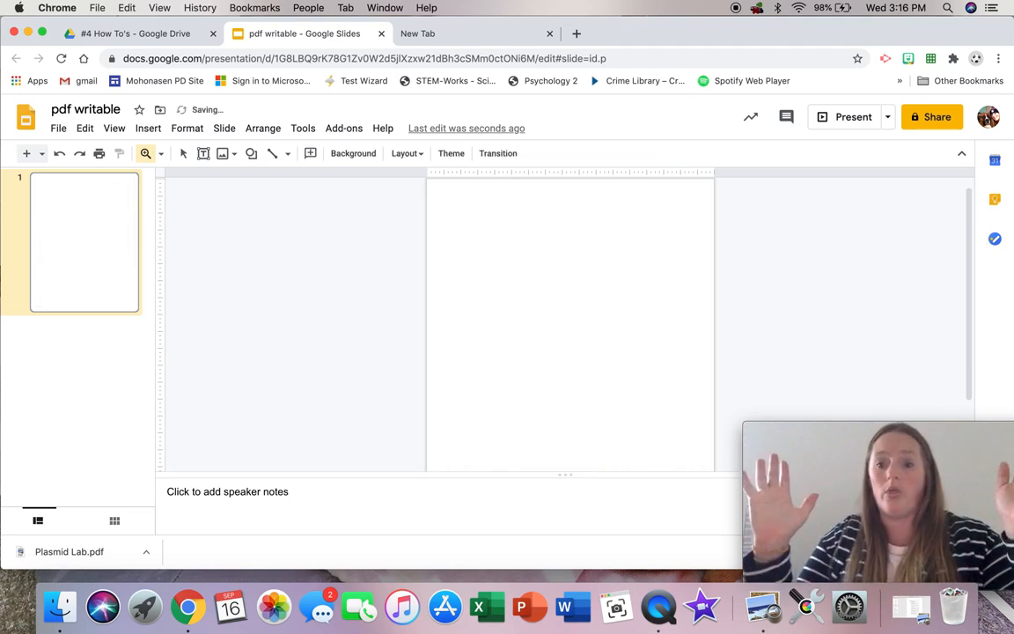
Step: Set the slide's background image to Screen Shot 2020-09-16 at 3.15.42 PM, uploaded from the Desktop
left_click(160, 154)
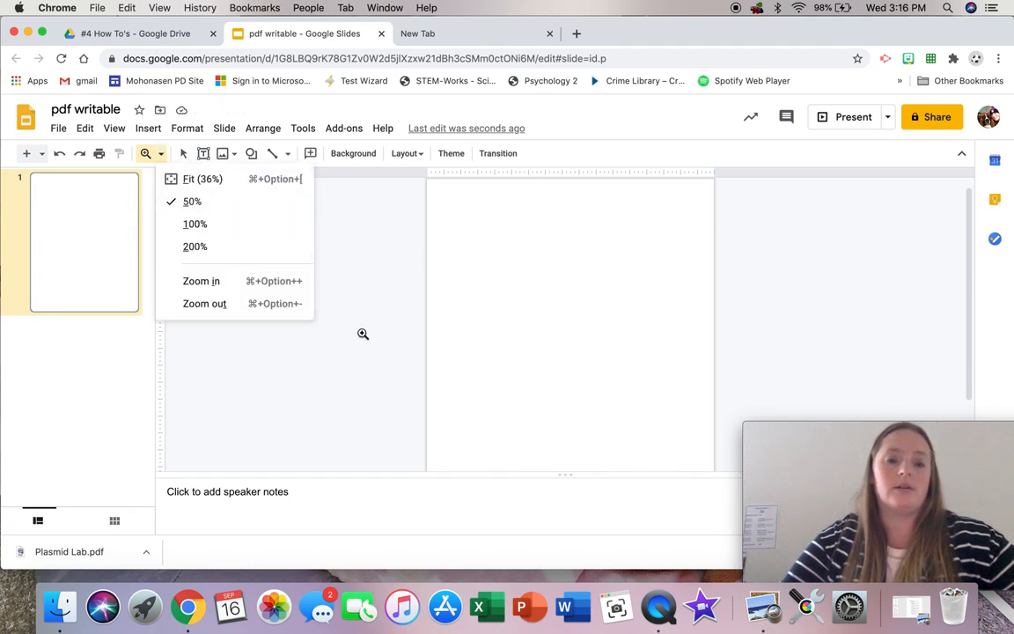
left_click(245, 182)
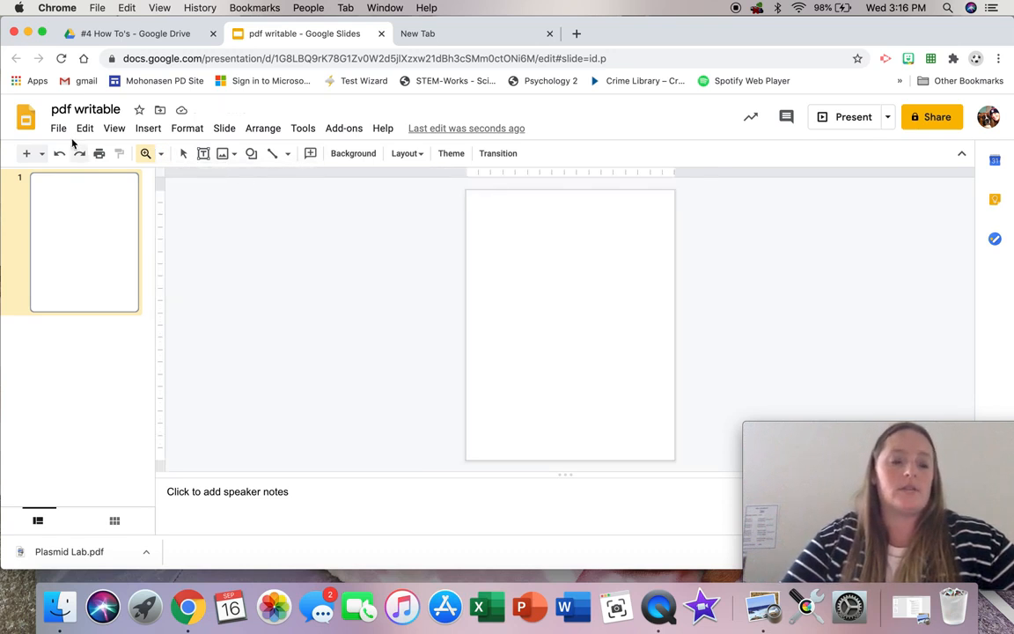
left_click(356, 162)
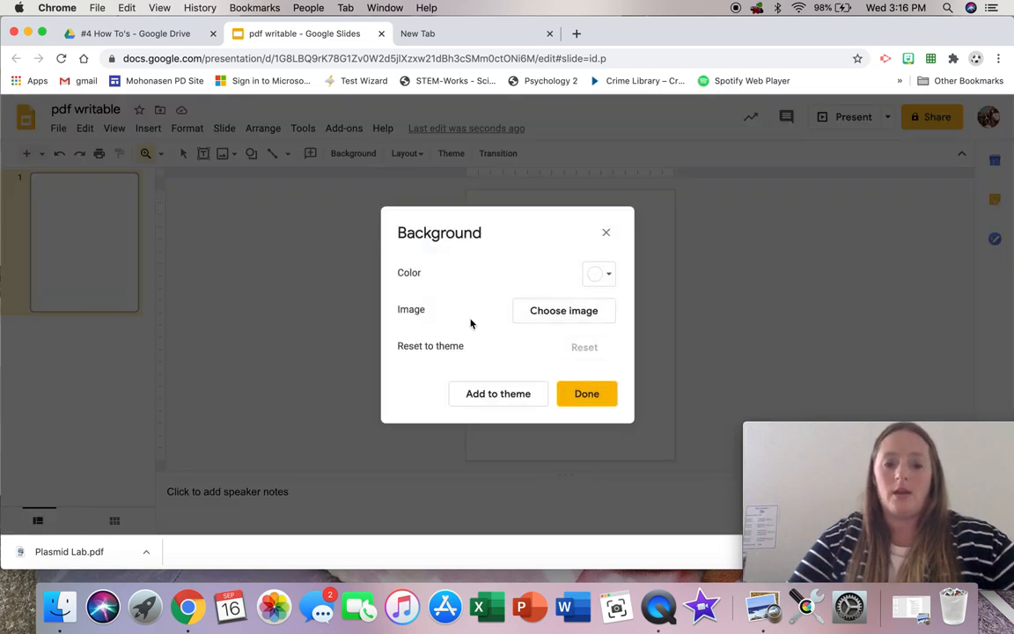
left_click(582, 315)
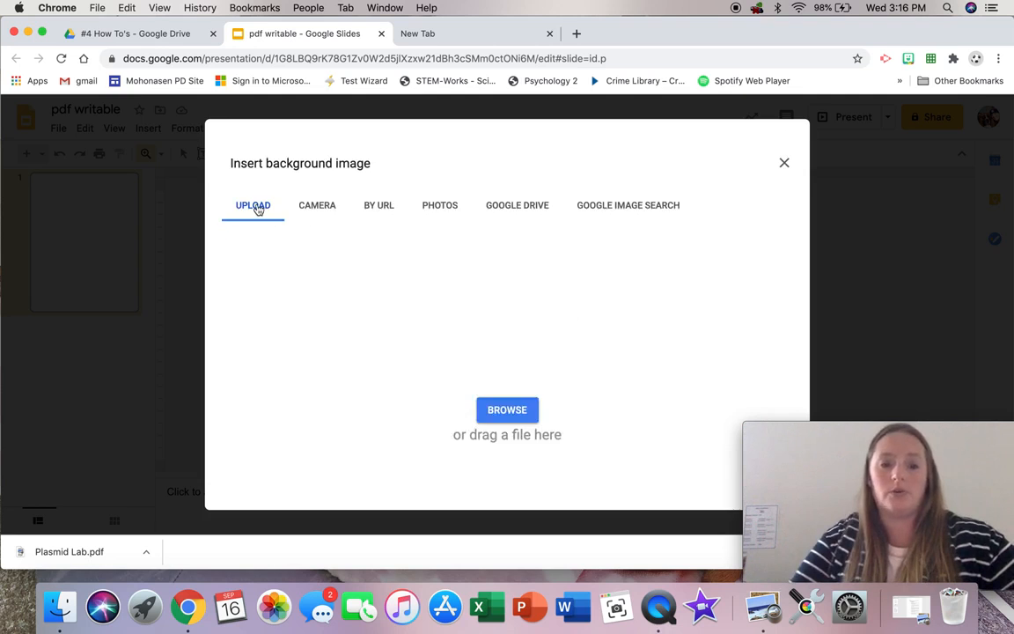
left_click(514, 411)
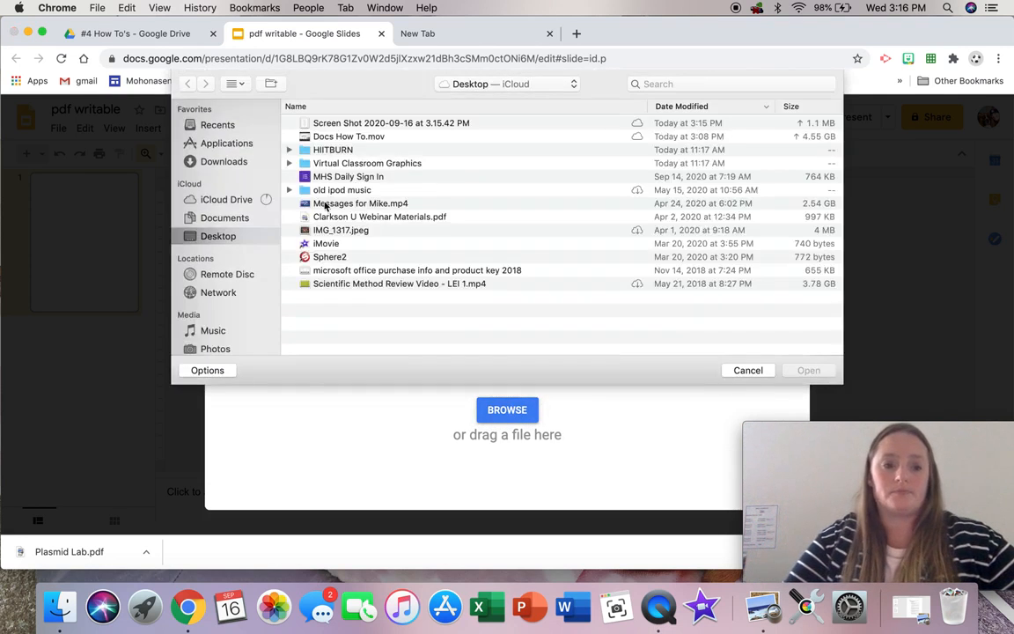
left_click(351, 123)
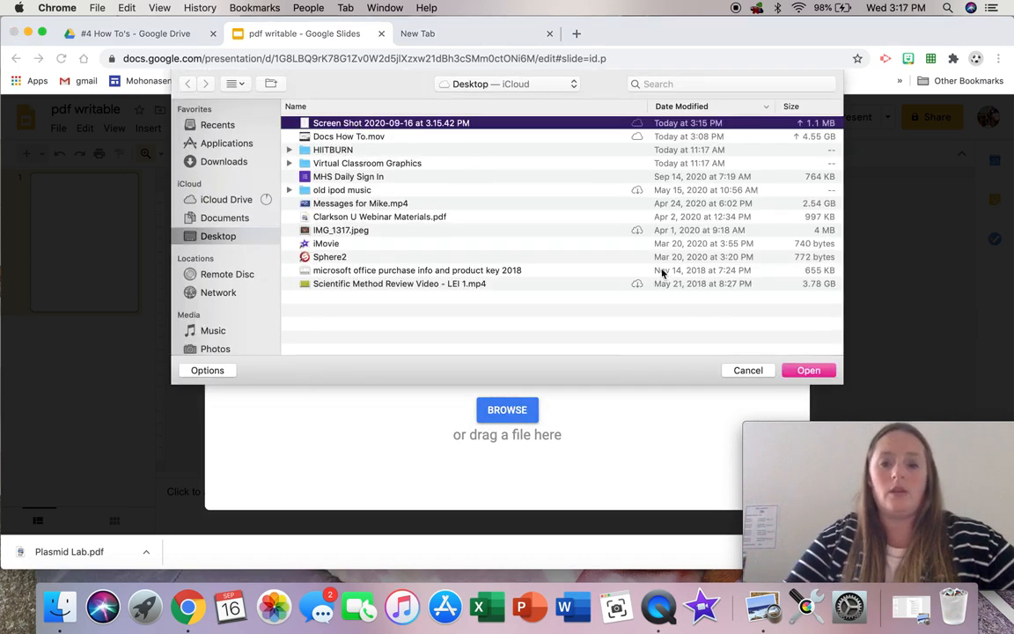
left_click(800, 371)
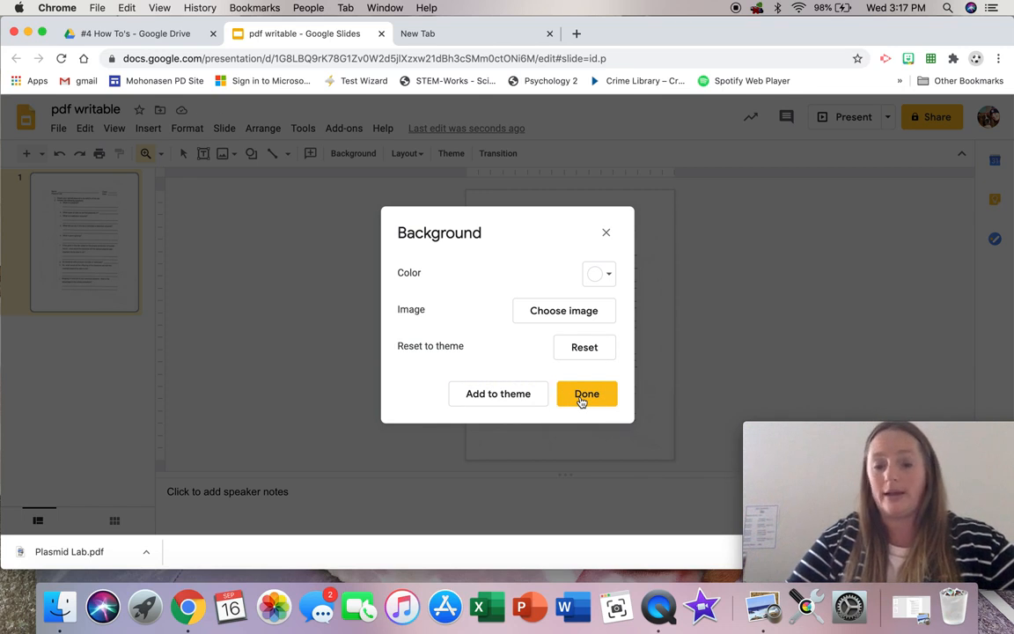
left_click(581, 401)
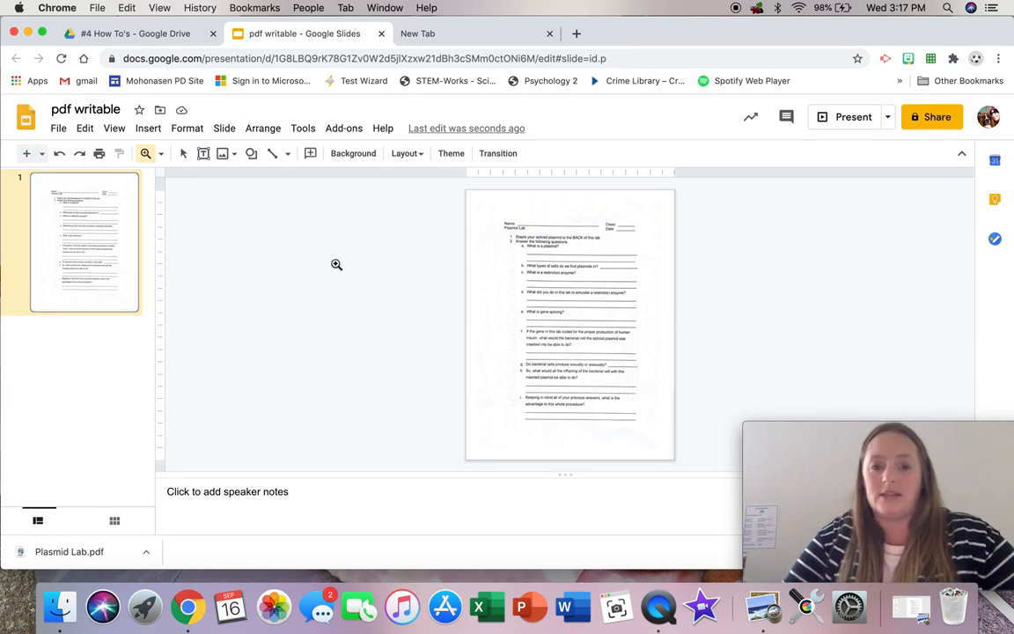
left_click(501, 317)
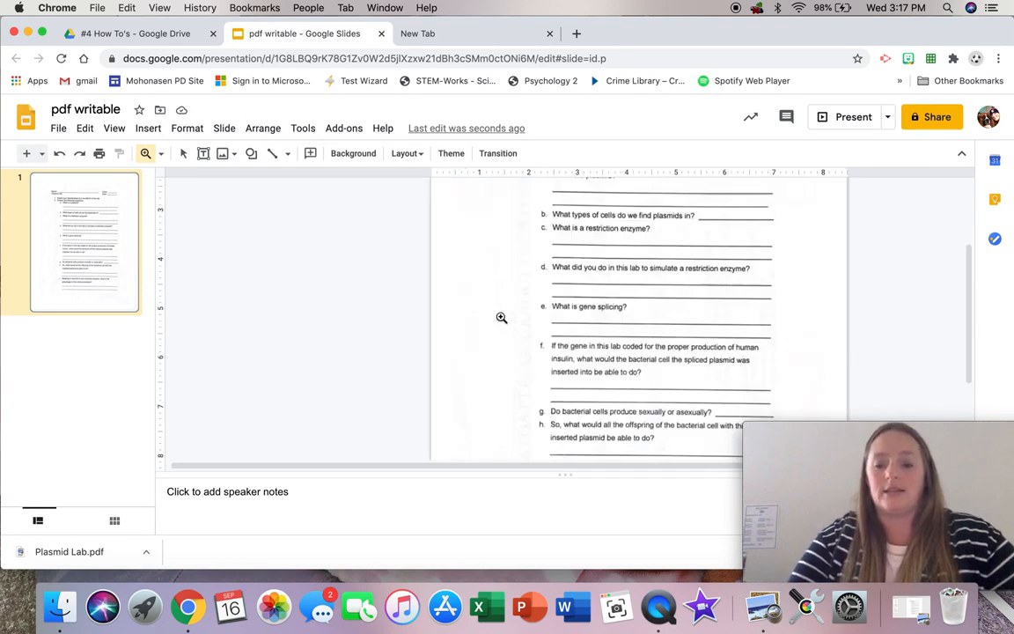
left_click(656, 310)
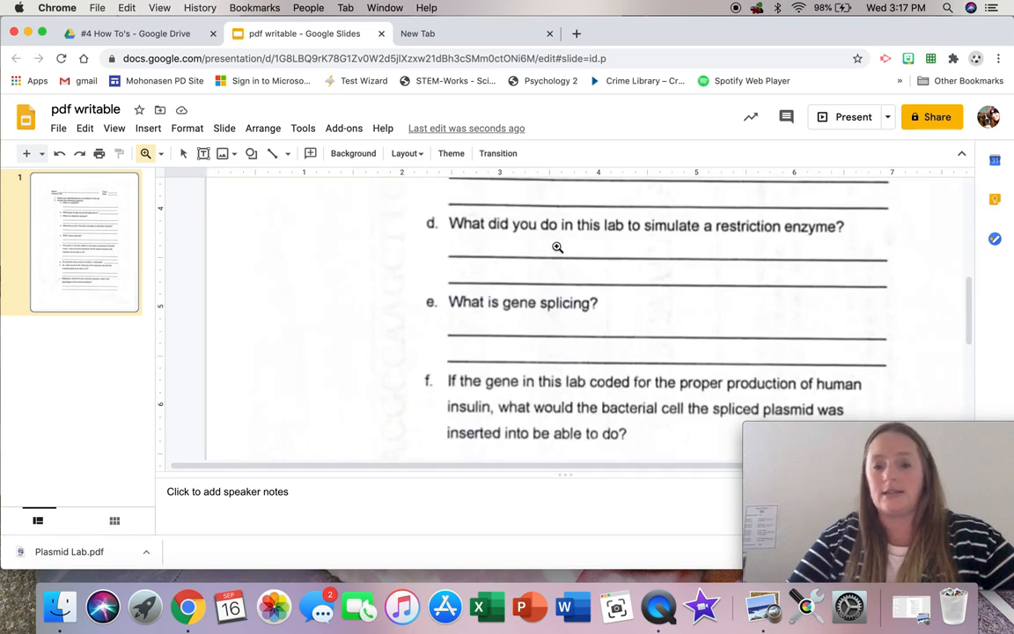
left_click(162, 154)
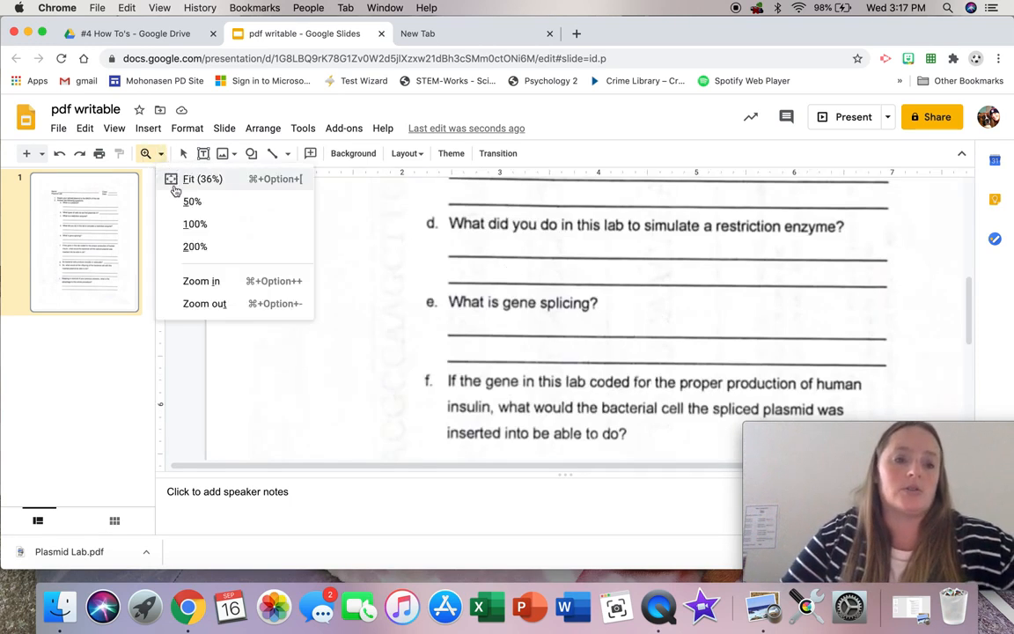
left_click(194, 180)
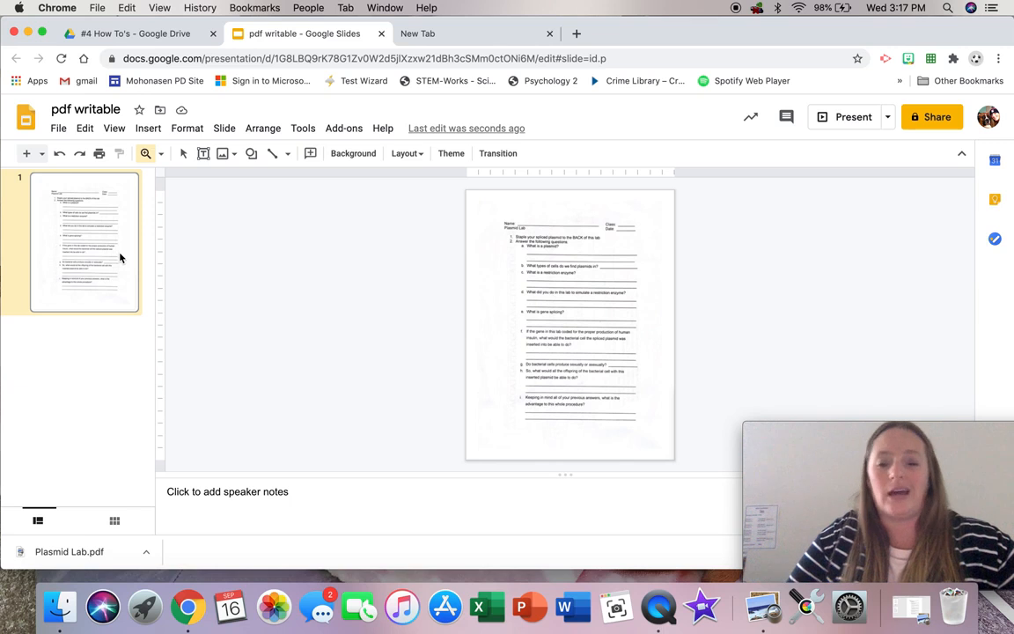